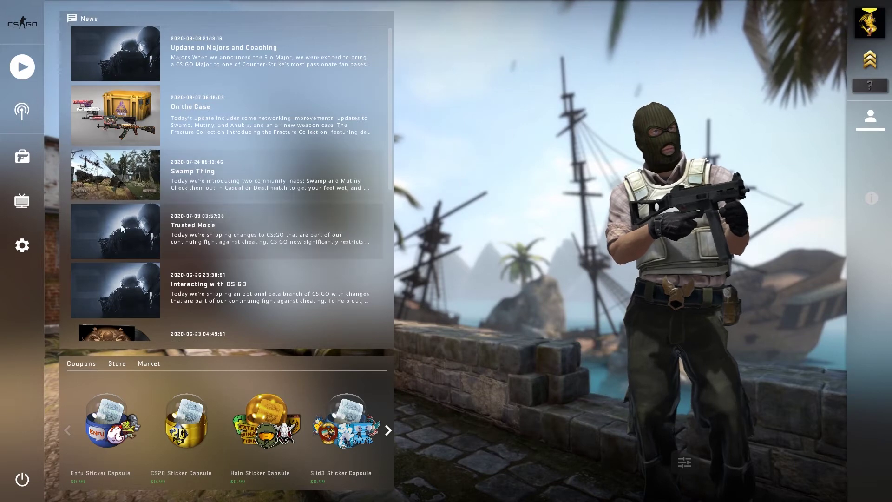
Check the Enable Developer Console option in the game settings, and open the developer console
click(23, 245)
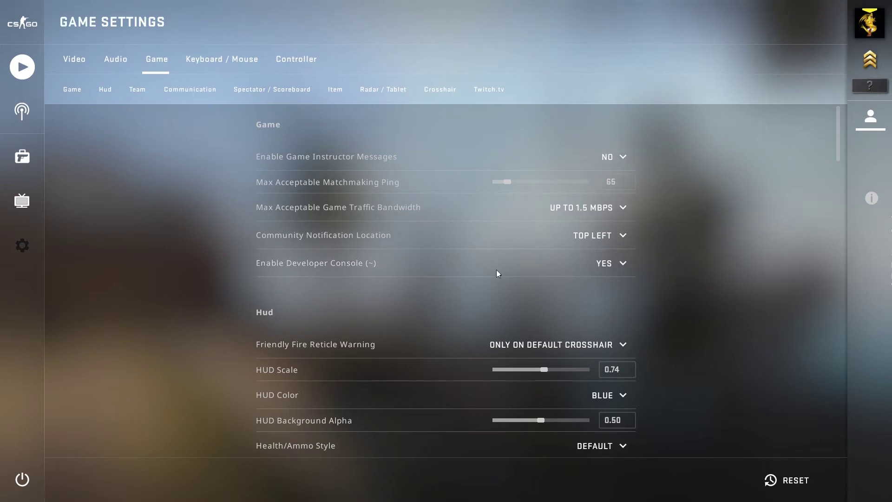
key(Escape)
key(grave)
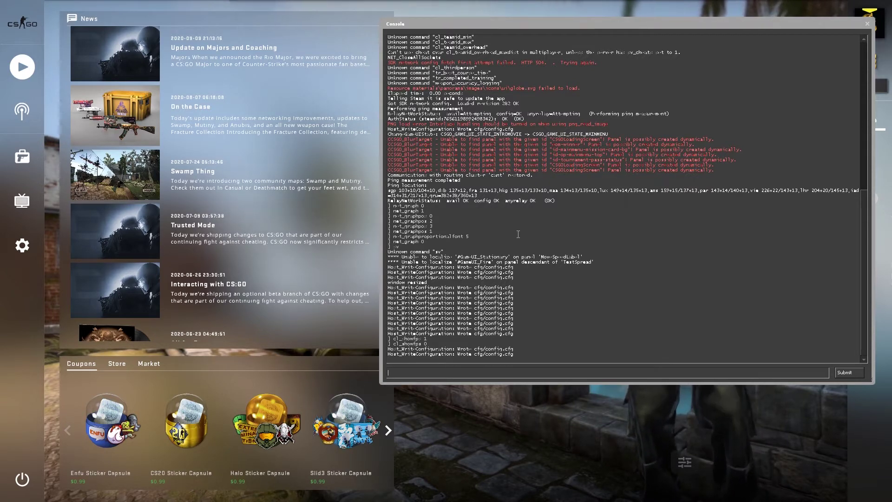
Query cl_showfps in the console, run cl_showfps 1 to turn on the FPS meter, and close the console
text(cl)
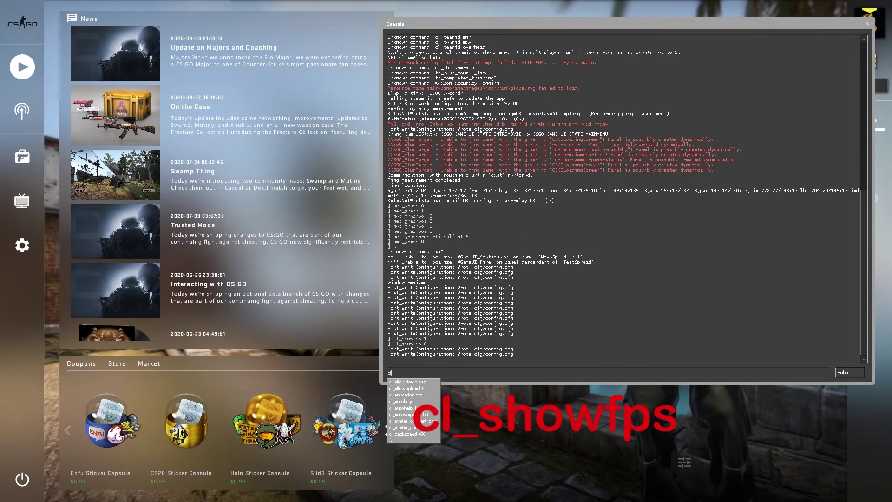
text(_sh)
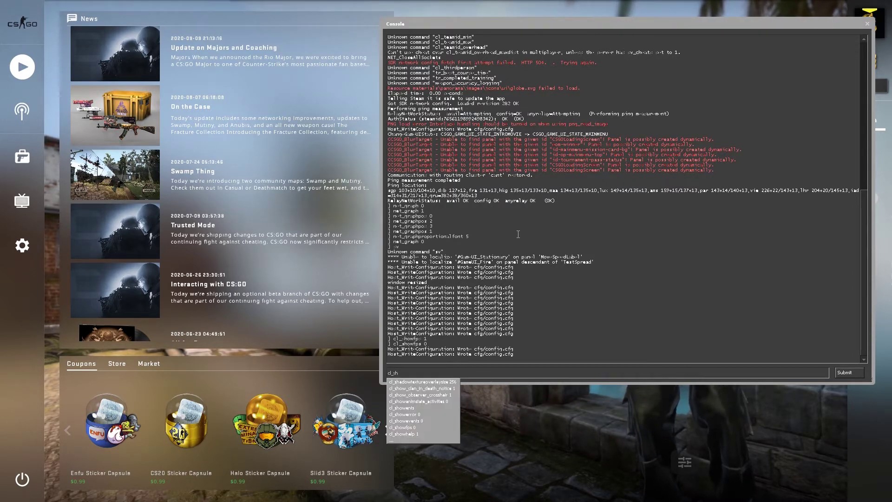
text(owf)
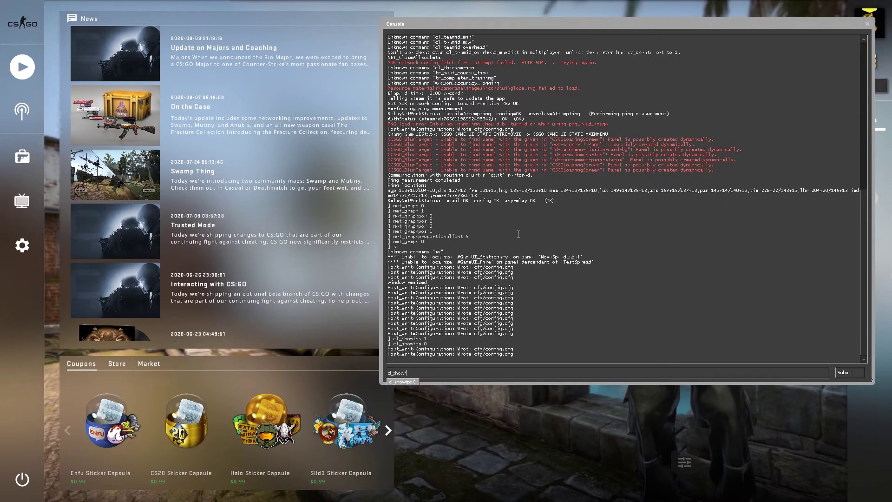
text(ps)
key(Return)
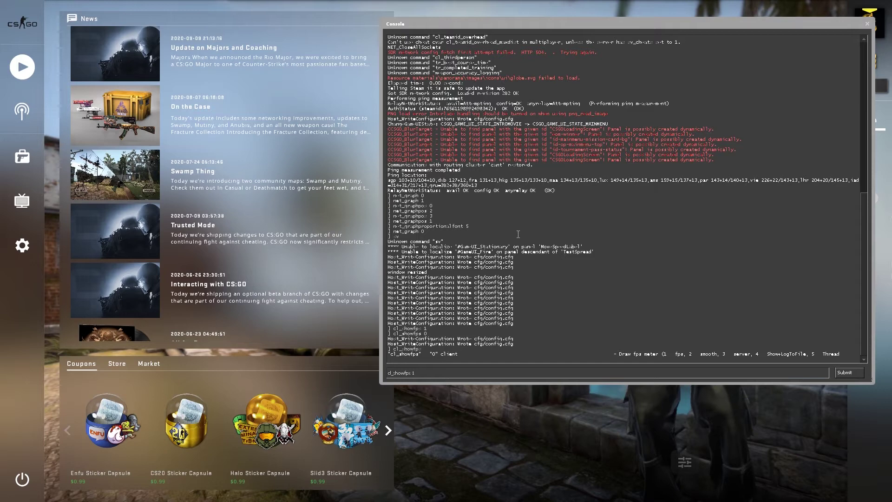
key(Return)
key(grave)
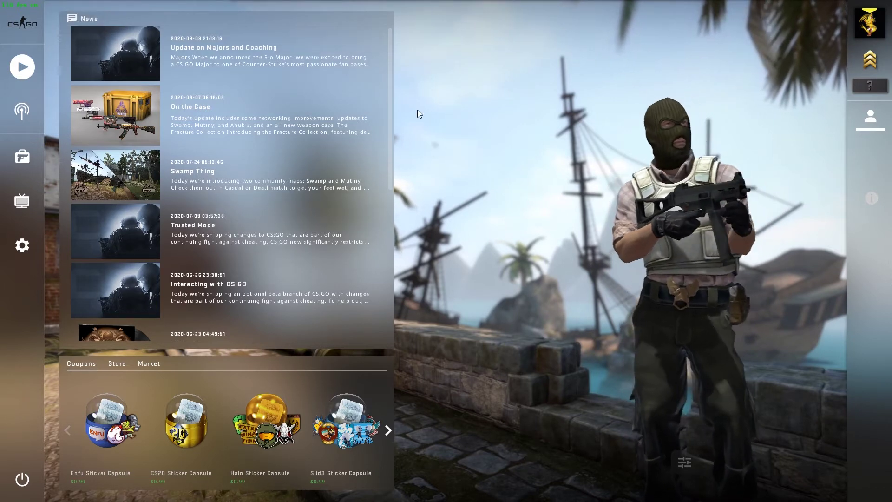
Turn off the FPS meter by running cl_showfps 0 in the console, and close the console
key(grave)
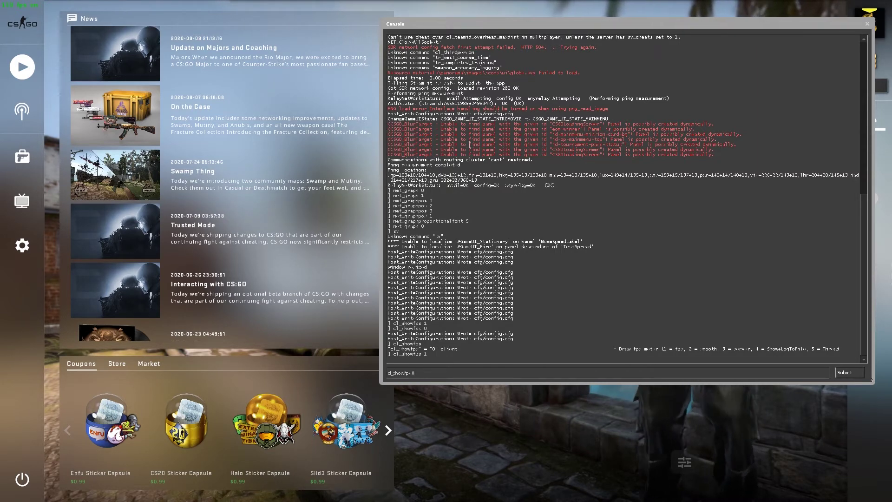
key(Return)
key(grave)
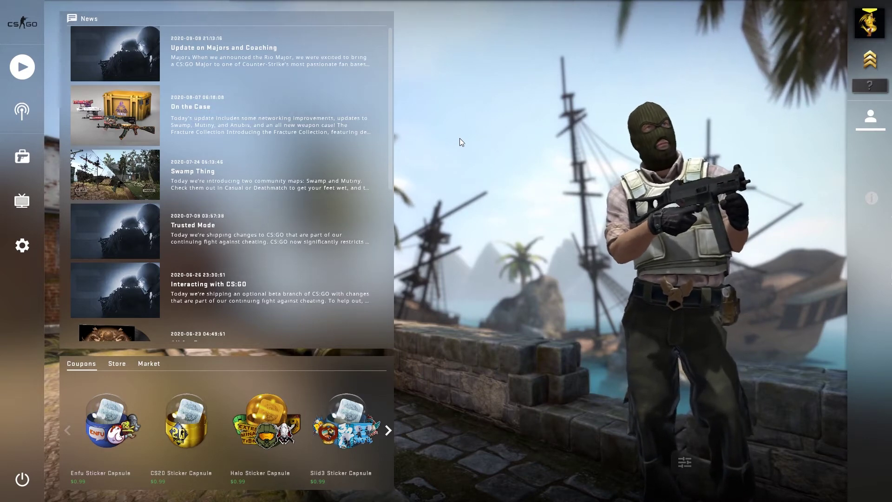
Turn on the network graph overlay by running net_graph 1 in the console, and close the console
key(grave)
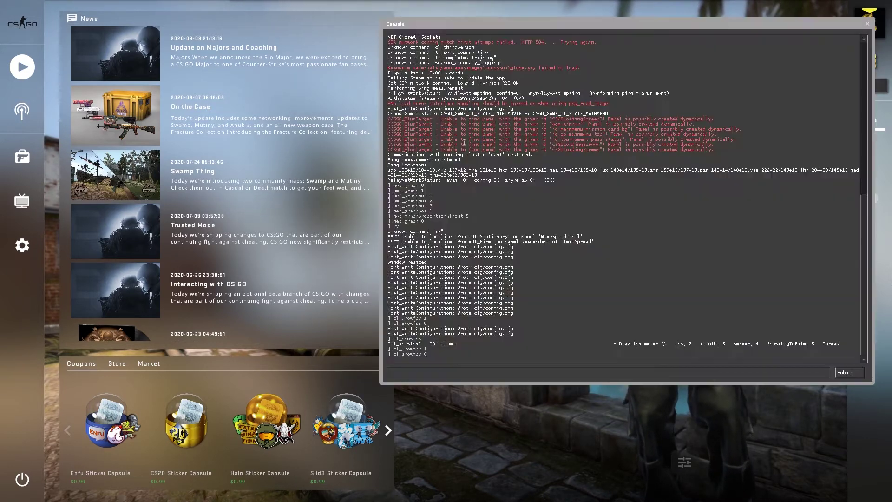
text(net)
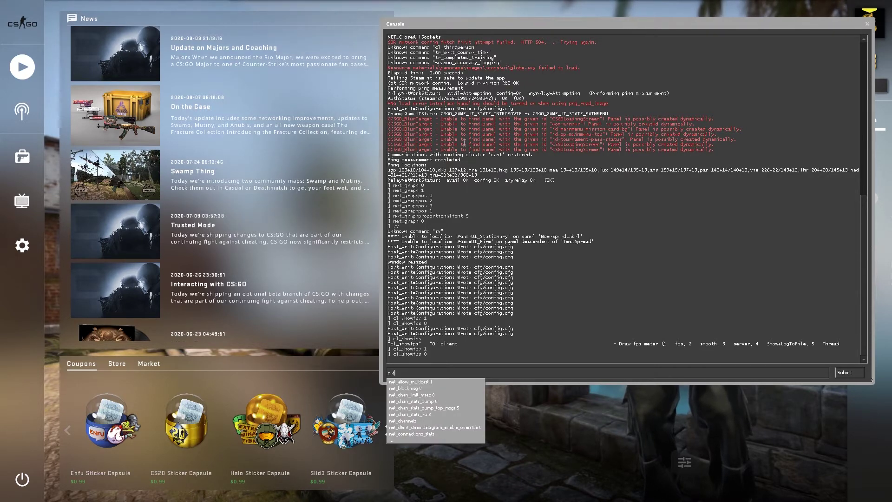
text(_g)
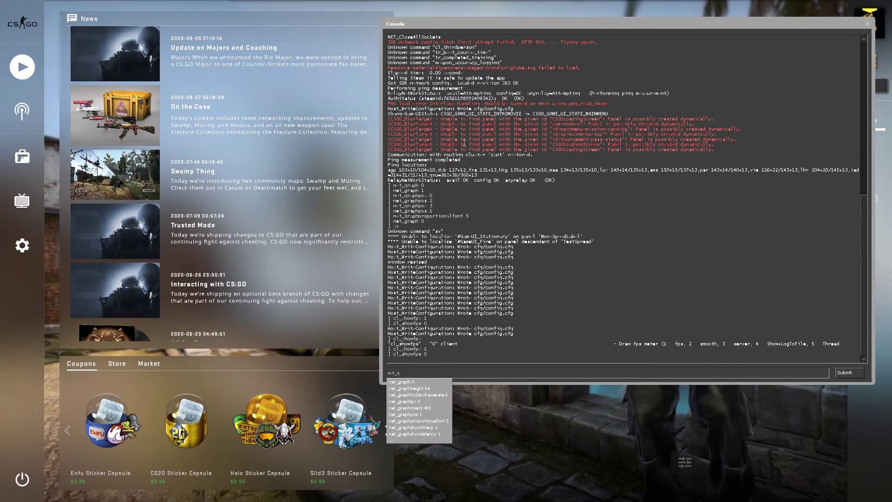
text(raph 1)
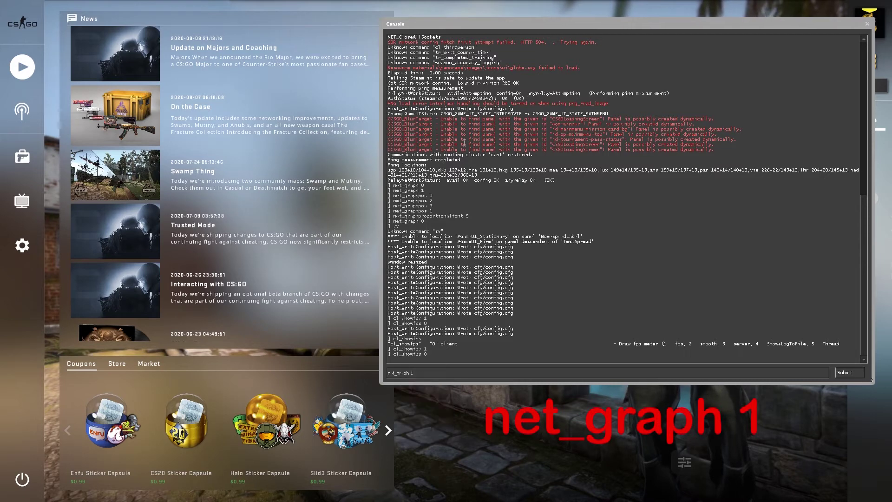
key(Return)
key(Escape)
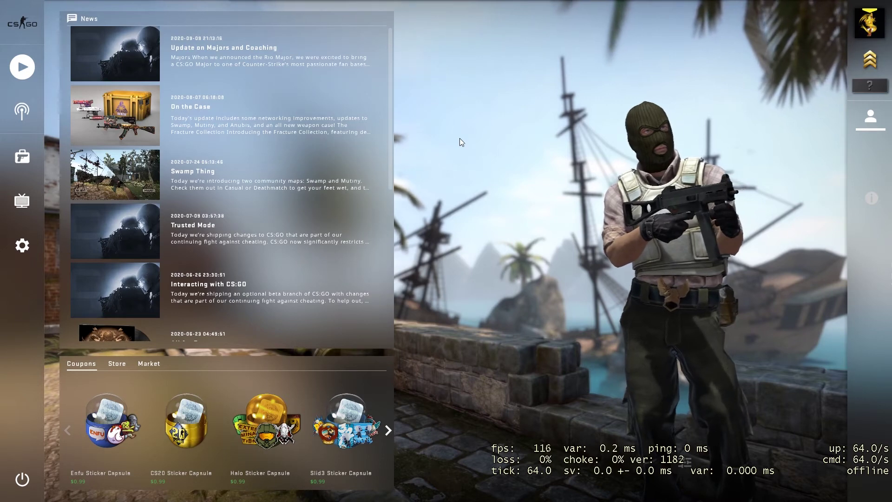
Try the network graph positions by running net_graphpos 1 and net_graphpos 2 in the console
key(grave)
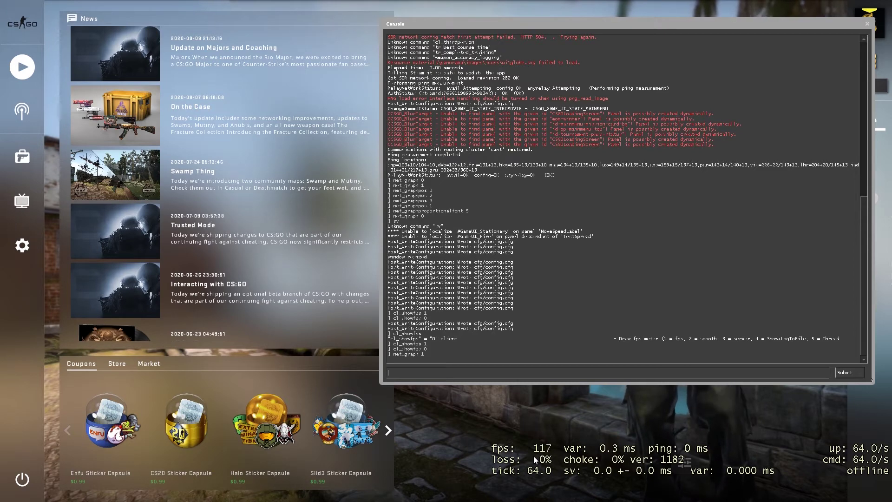
key(BackSpace)
key(BackSpace)
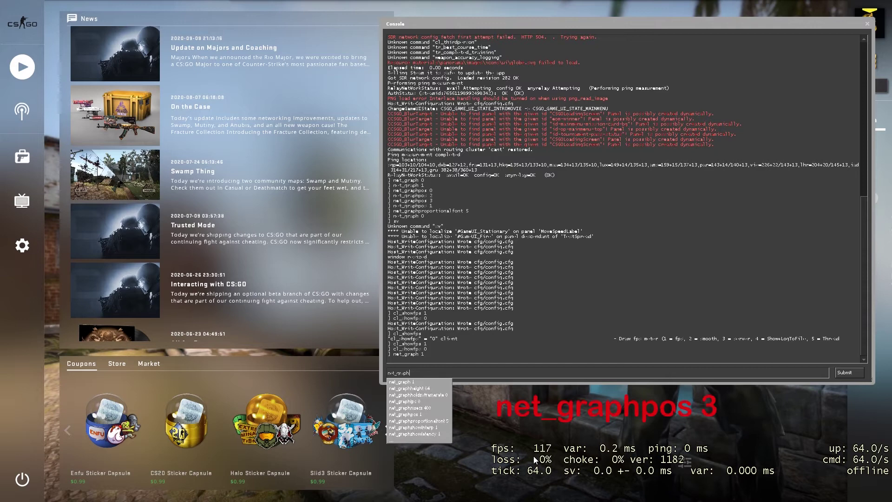
text(pos)
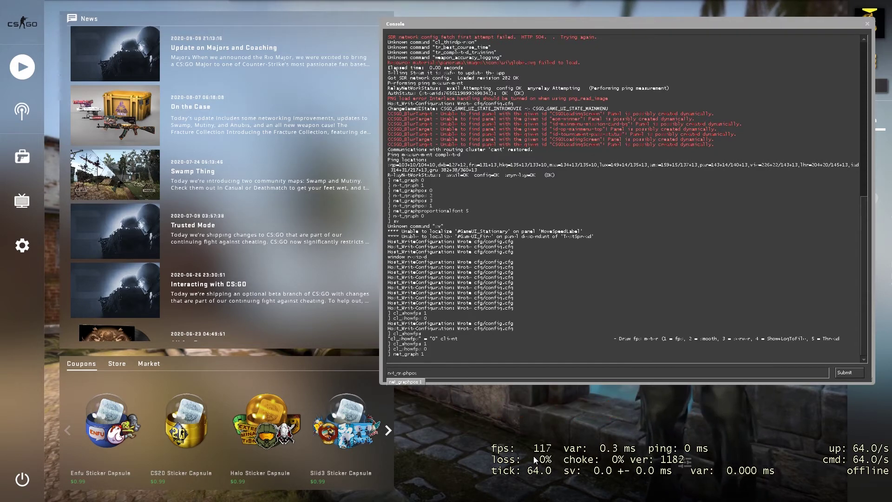
text( 1)
key(Return)
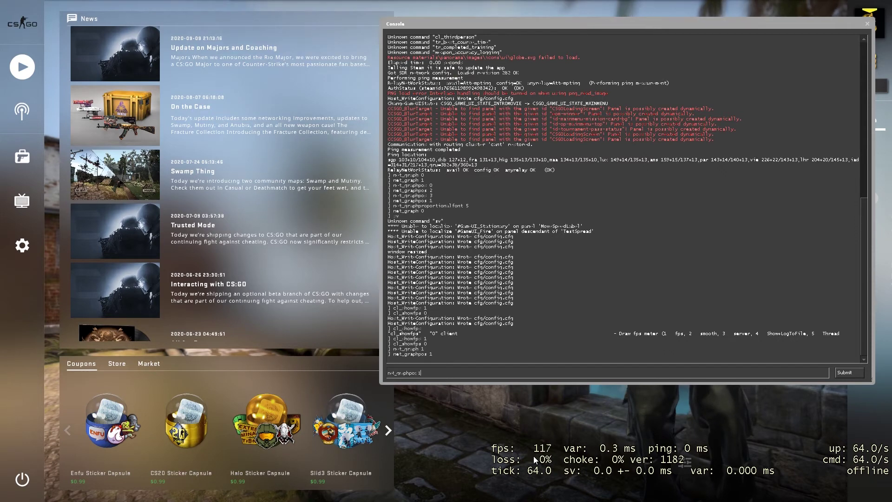
key(Return)
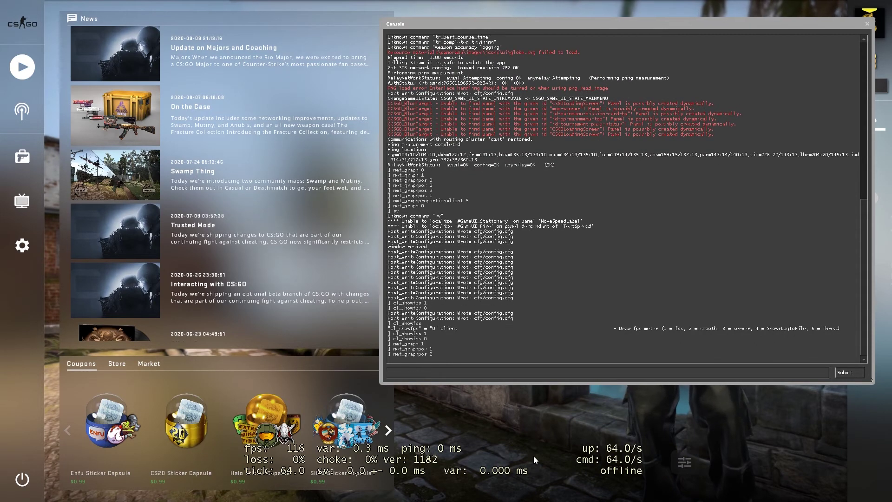
Set the network graph position to 3 with net_graphpos 3, and close the console
key(BackSpace)
text(3)
key(Return)
key(grave)
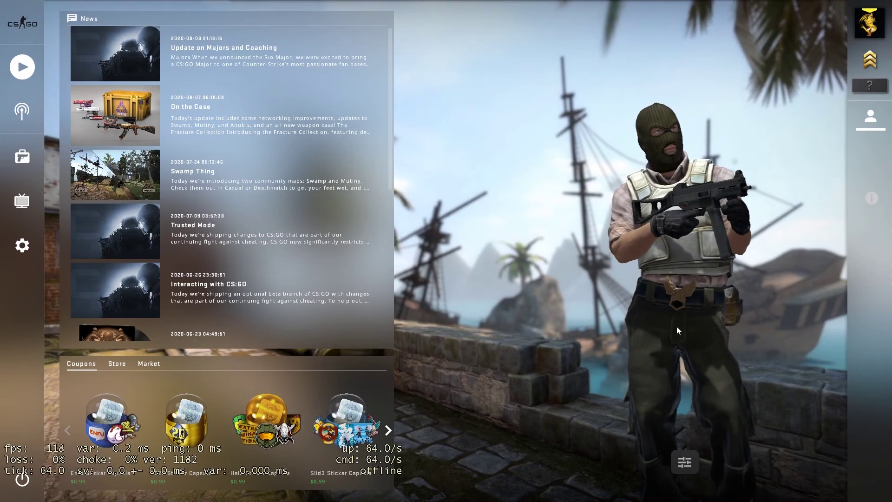
Try the network graph font settings net_graphproportionalfont 5 and net_graphproportionalfont 1 in the console
key(grave)
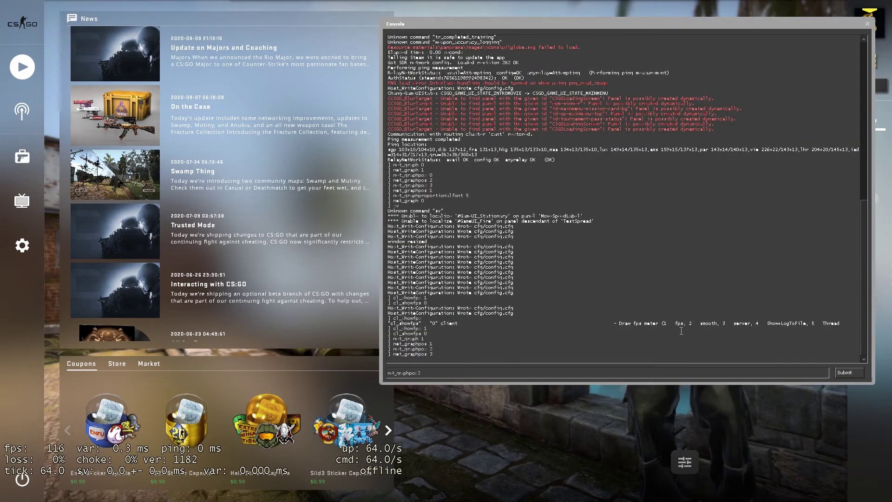
key(BackSpace)
key(BackSpace)
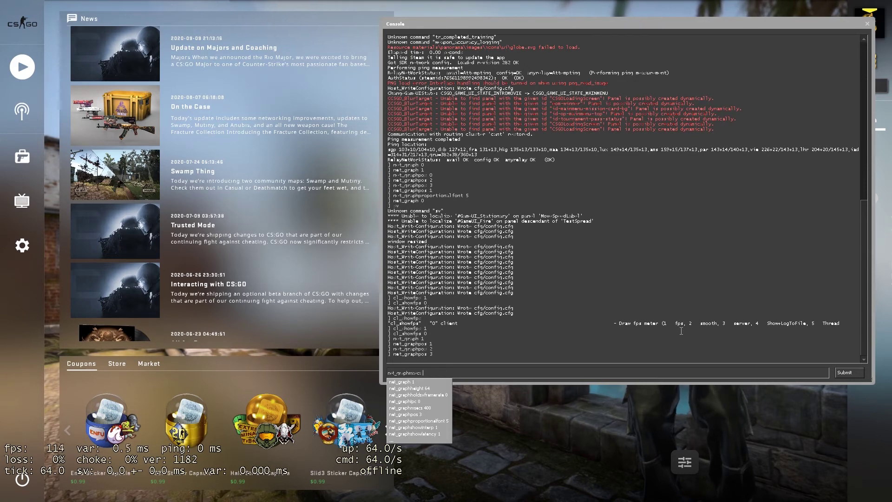
key(Tab)
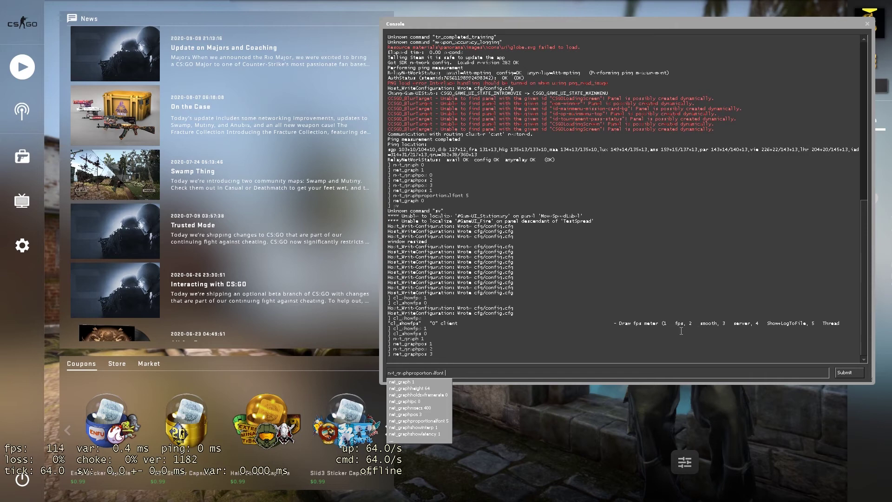
key(Return)
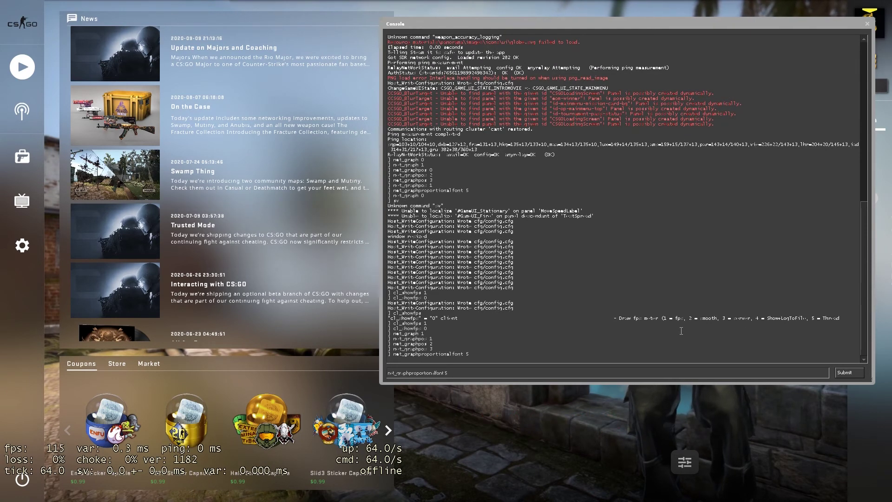
key(Return)
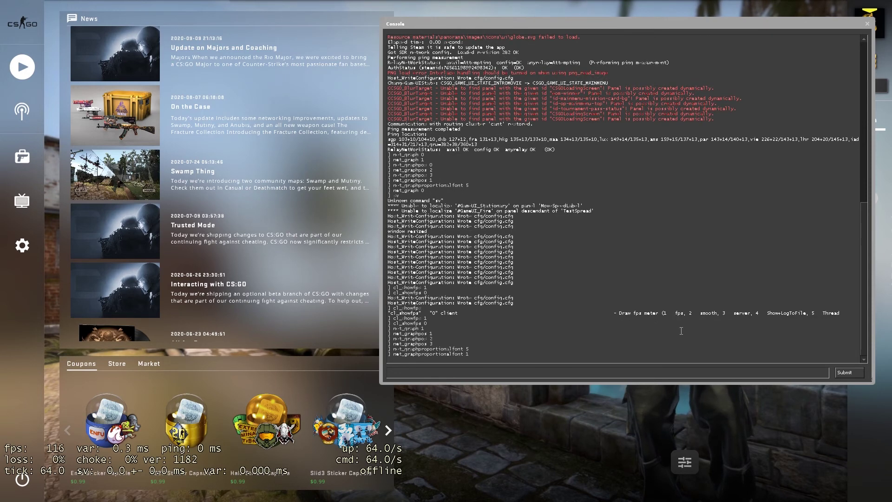
Try negative values for net_graphproportionalfont in the console: -3, -2 and -1
key(BackSpace)
key(BackSpace)
text(-3)
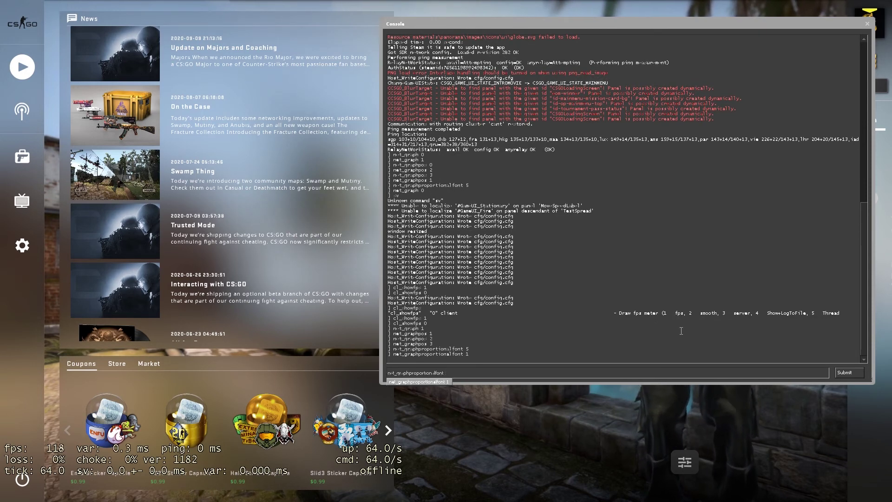
key(Return)
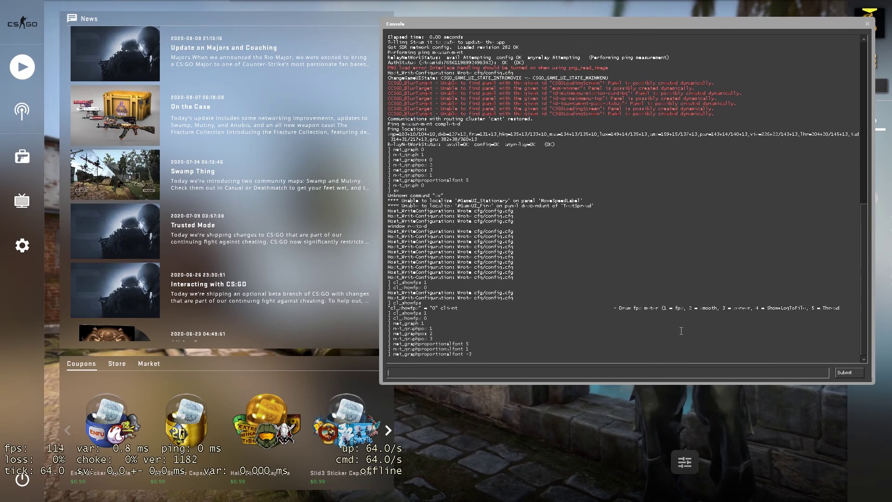
key(Up)
text(2)
key(Return)
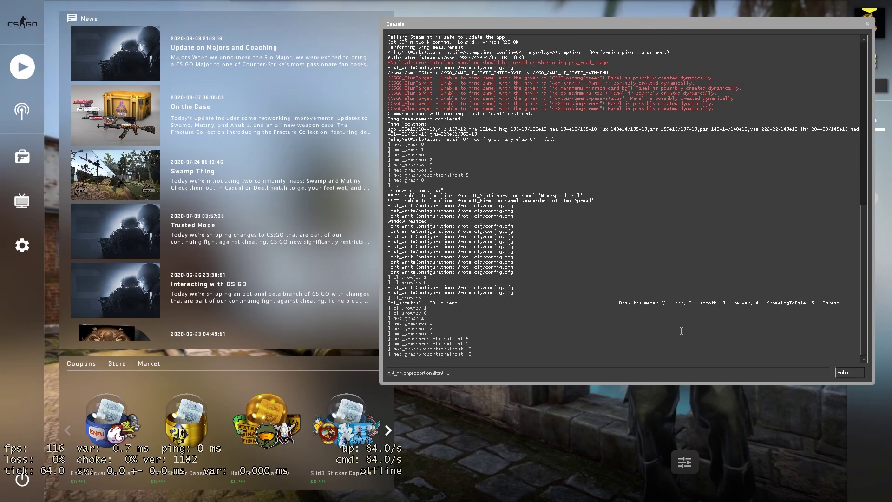
key(Return)
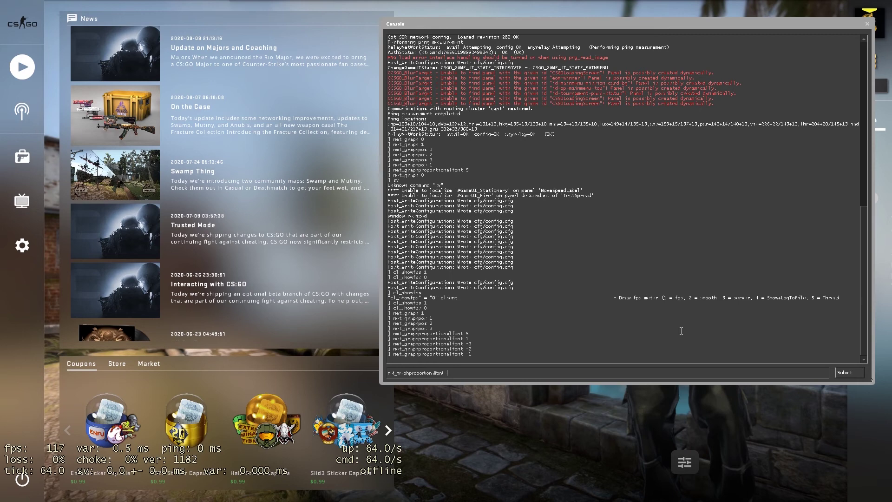
Shrink the network graph text by running net_graphproportionalfont 0, and close the console
key(BackSpace)
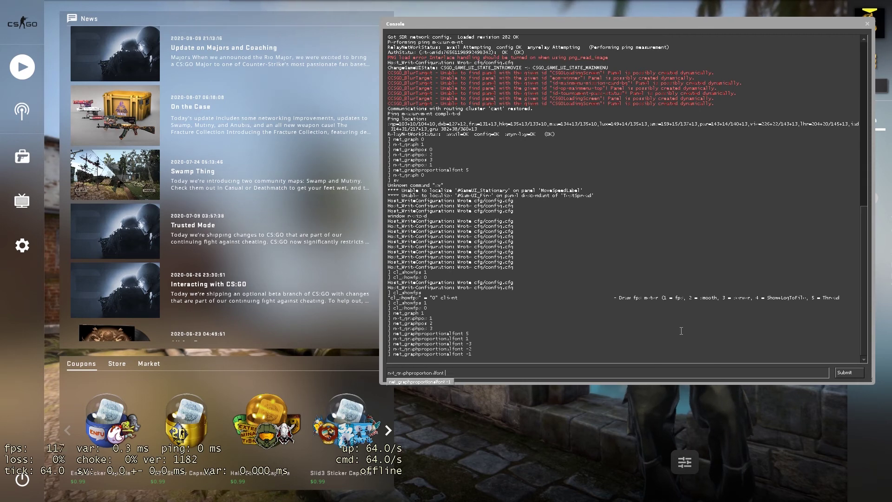
text(0)
key(Return)
key(grave)
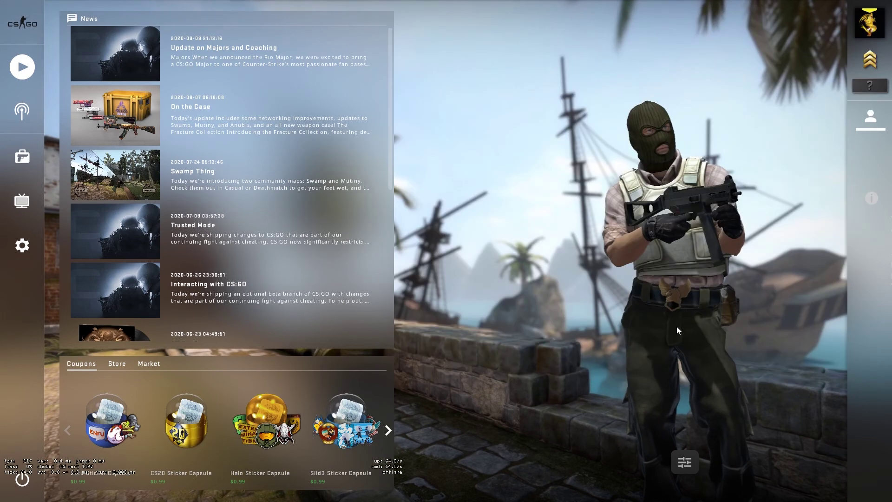